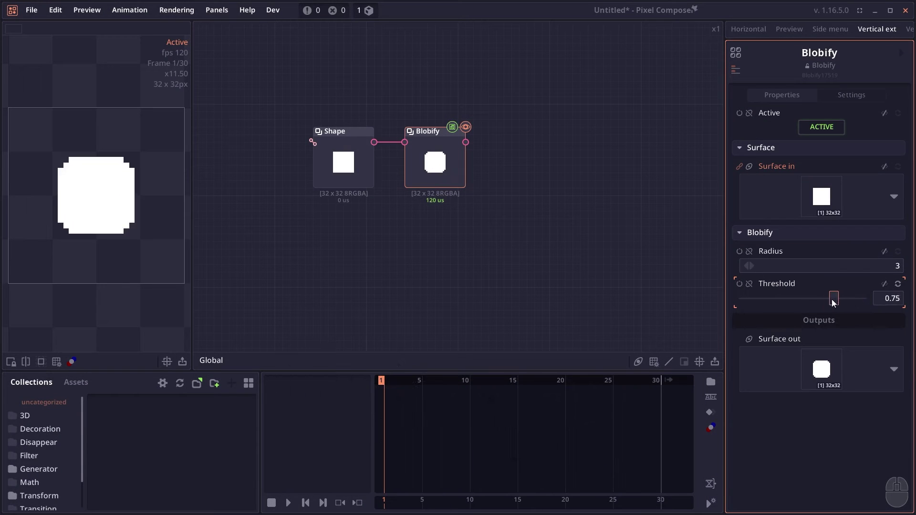
Drag the Blobify Threshold down to 0.61 so the square becomes rounded.
mouse_move(832, 299)
mouse_down()
mouse_move(787, 299)
mouse_move(816, 298)
mouse_up()
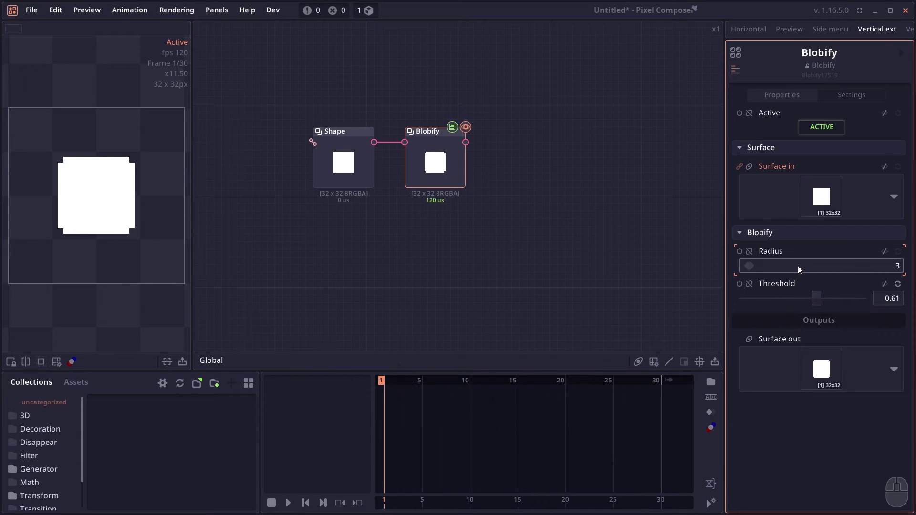
Raise the particle chain's Blobify Radius to 4 and play from frame 6.
drag(798, 266, 834, 270)
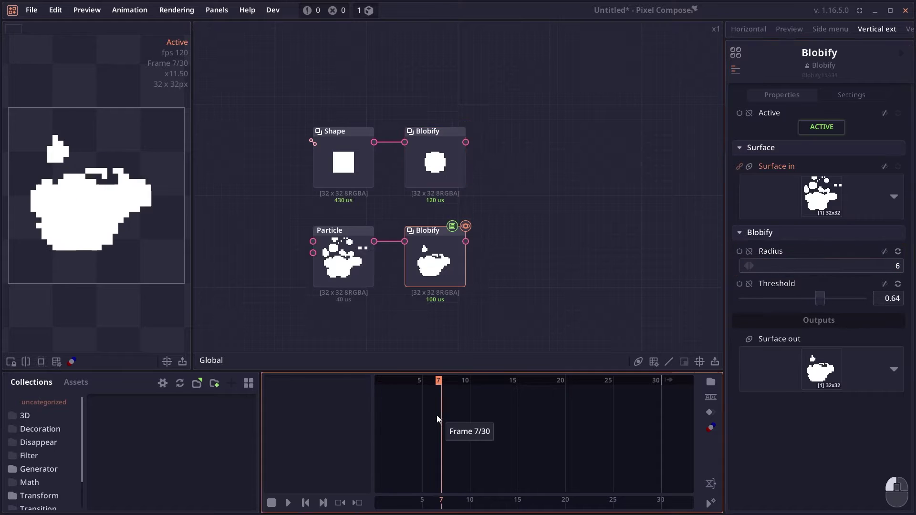
click(434, 414)
mouse_move(774, 273)
mouse_down()
mouse_move(807, 265)
mouse_move(750, 270)
mouse_move(771, 271)
mouse_up()
key(space)
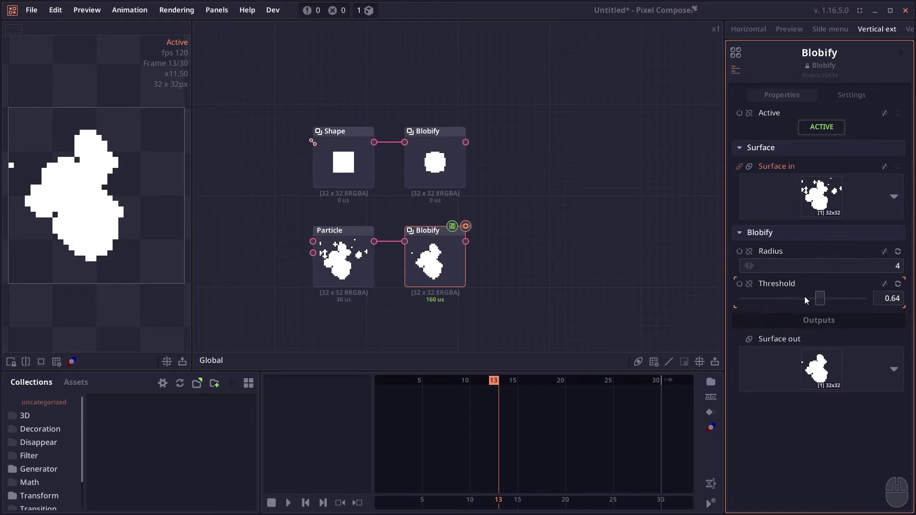
Lower the Blobify Threshold to 0.44 and preview the merging particle blobs.
drag(819, 298, 795, 298)
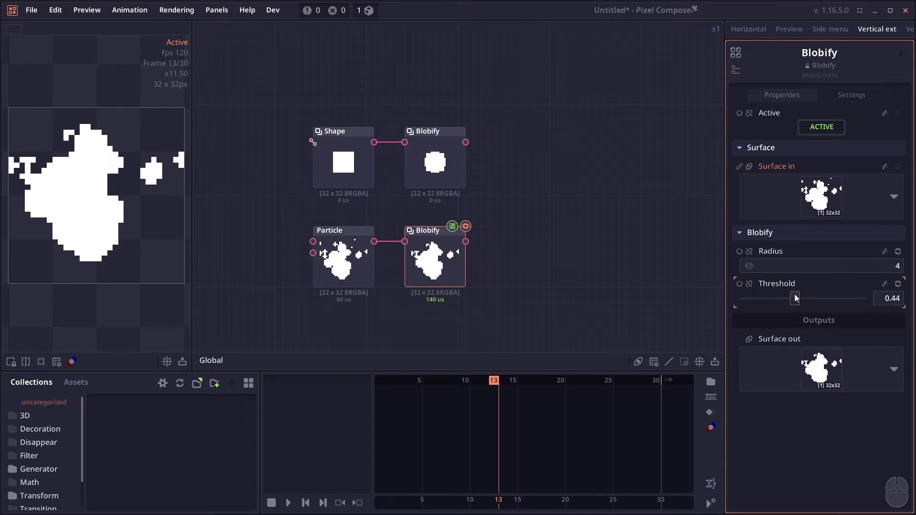
key(space)
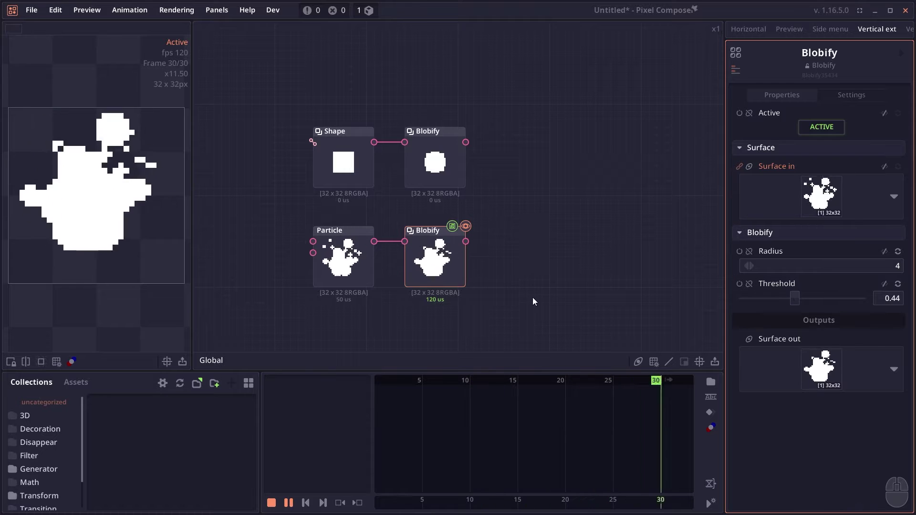
key(space)
click(365, 255)
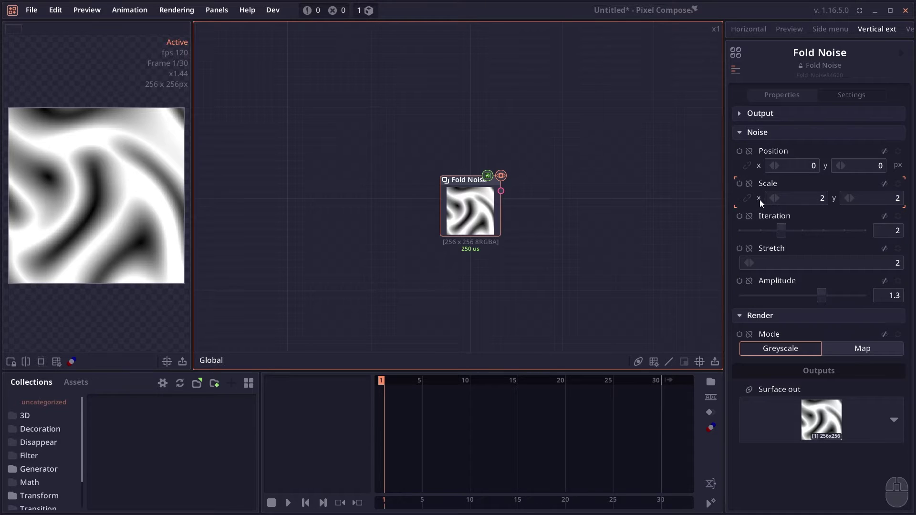
Adjust the Fold Noise Scale, then widen the pattern by raising Stretch to about 3.
drag(791, 196, 786, 228)
drag(792, 260, 522, 277)
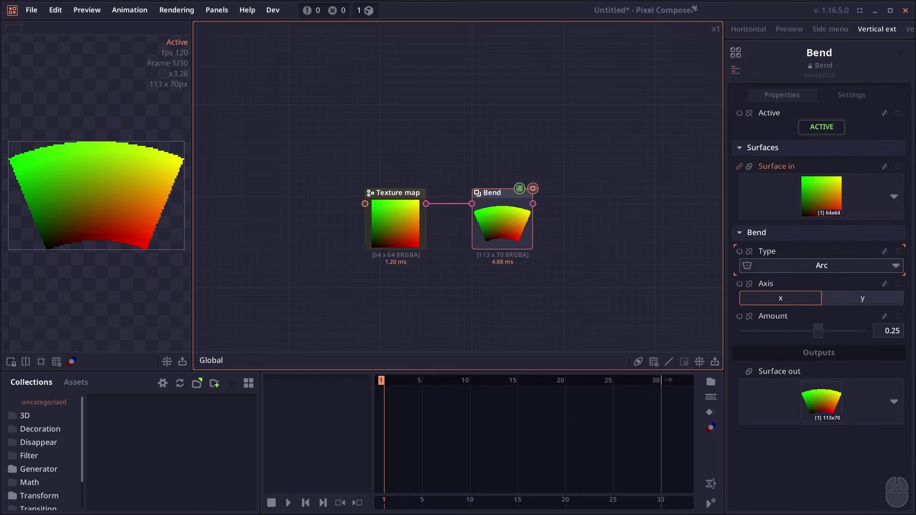
Try several Arc bend amounts, then switch the Bend type to Wave with Amount 0.55.
mouse_move(817, 330)
mouse_down()
mouse_move(841, 331)
mouse_move(811, 331)
mouse_move(822, 331)
mouse_up()
click(828, 266)
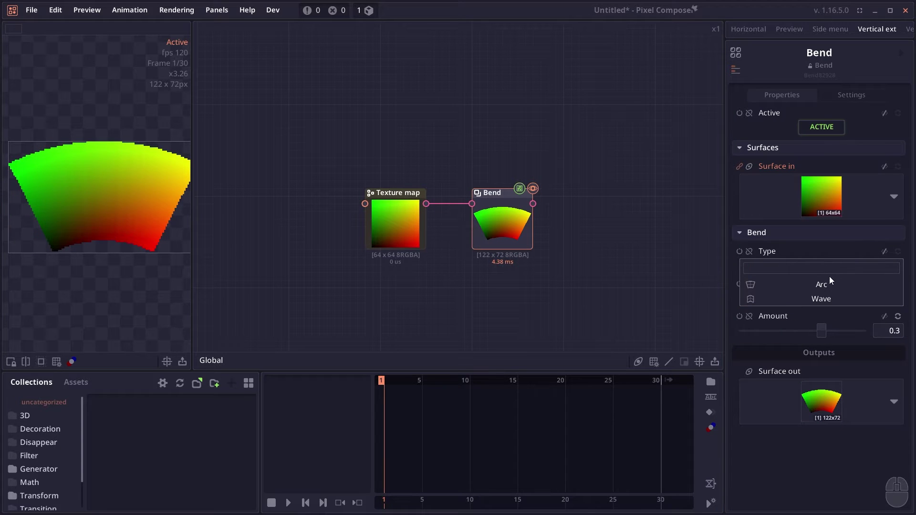
click(829, 284)
mouse_move(821, 330)
mouse_down()
mouse_move(783, 335)
mouse_move(836, 333)
mouse_up()
click(839, 265)
click(836, 297)
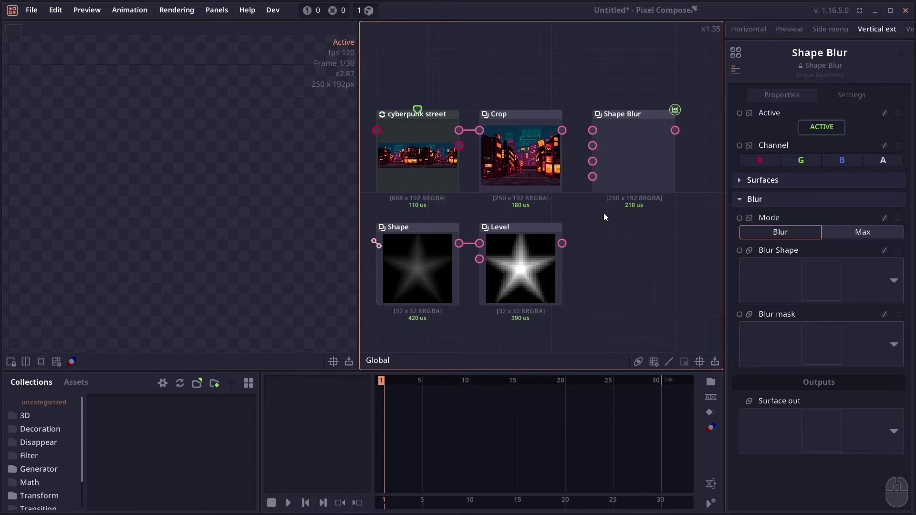
Wire Crop into Shape Blur's Surface in and Level's star into its Blur Shape input.
click(588, 130)
drag(588, 130, 588, 130)
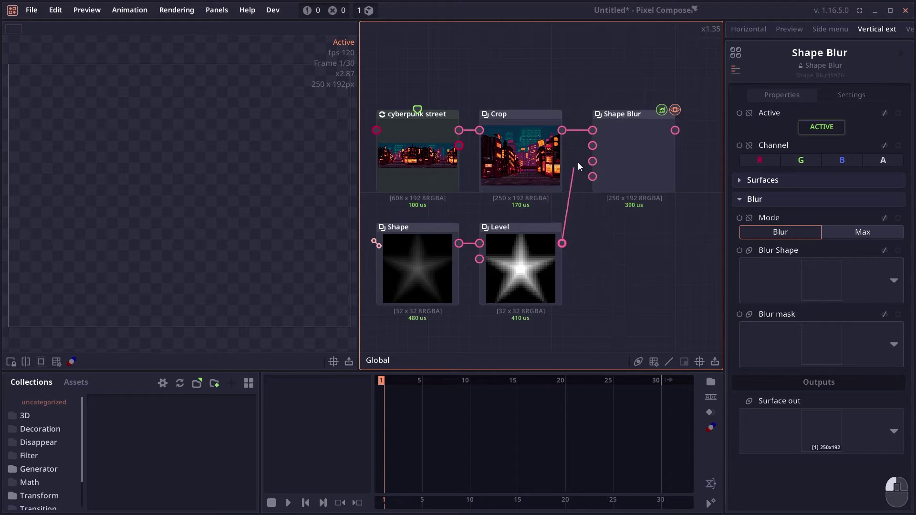
drag(579, 165, 591, 160)
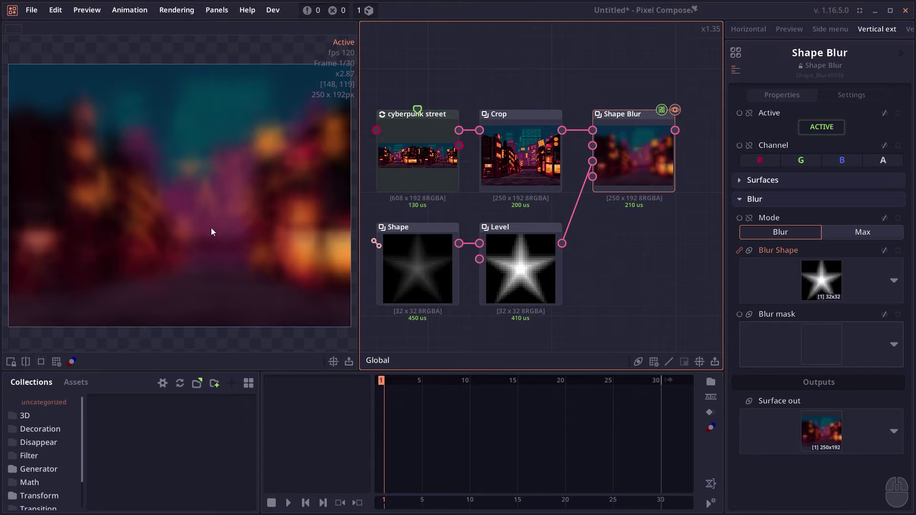
scroll(166, 218, up, 5)
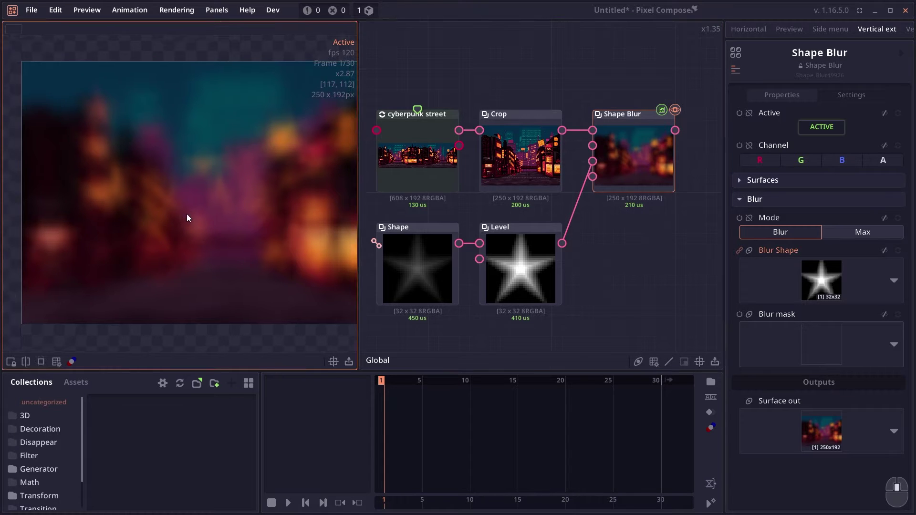
scroll(202, 261, up, 1)
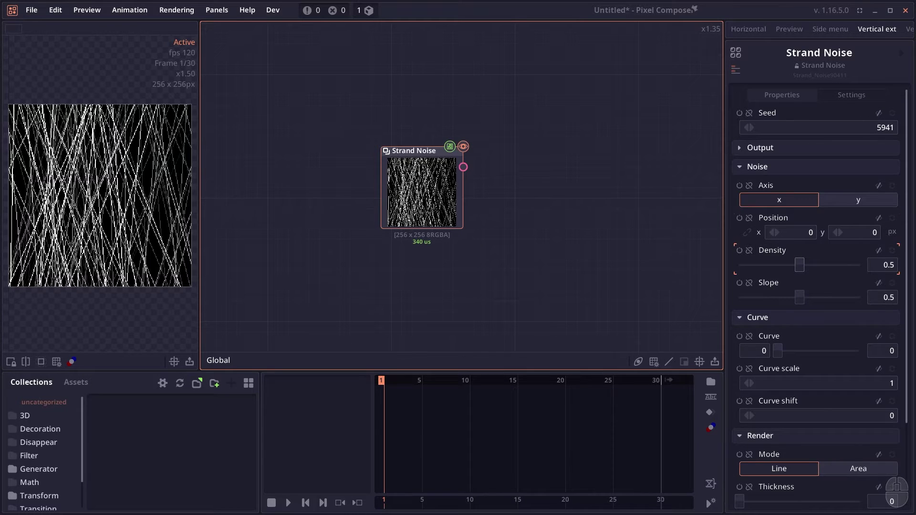
Change the Strand Noise density, toggle Axis to y and back to x, and curve the strands.
drag(799, 265, 823, 298)
scroll(782, 348, down, 2)
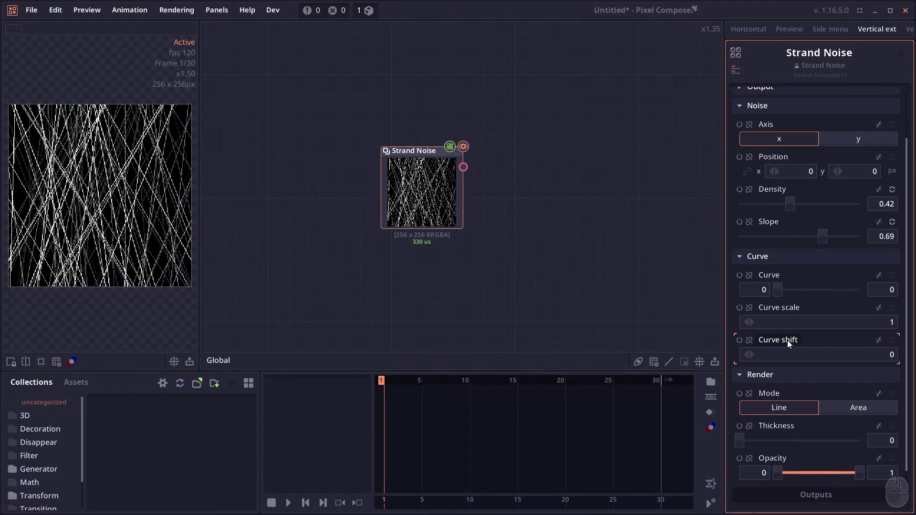
click(859, 139)
click(805, 140)
mouse_move(778, 290)
mouse_down()
mouse_move(838, 290)
mouse_move(798, 328)
mouse_move(779, 331)
mouse_move(830, 354)
mouse_move(637, 325)
mouse_up()
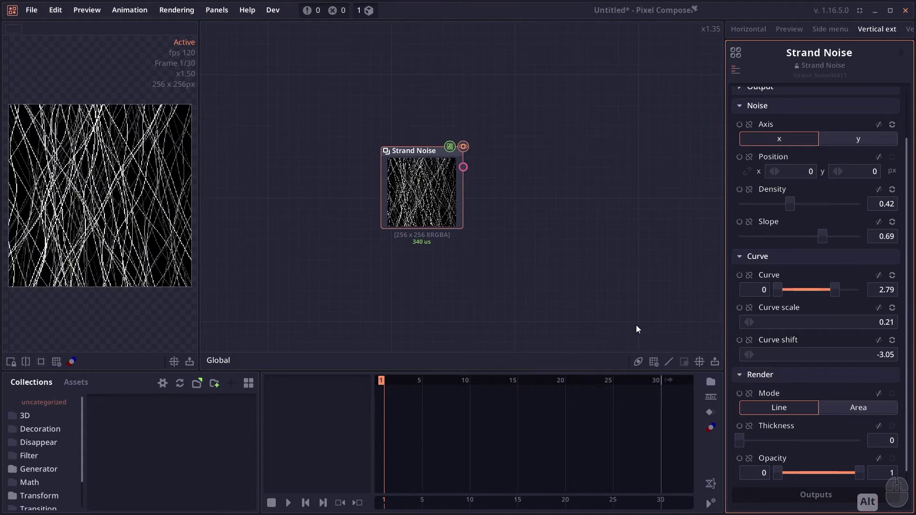
Switch Strand Noise to Area mode with Density 0.07, Curve shift -0.94, and adjusted curve scale.
click(863, 408)
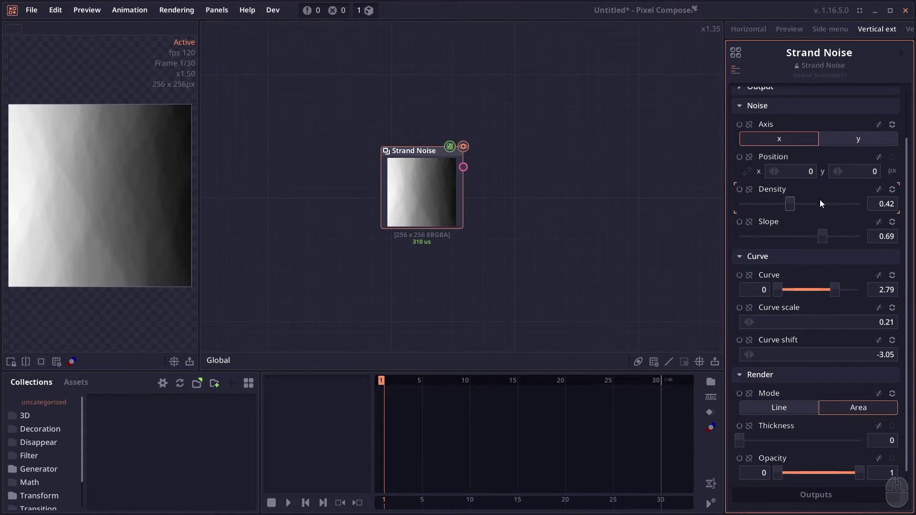
mouse_move(747, 213)
mouse_down()
mouse_move(734, 210)
mouse_move(748, 211)
mouse_up()
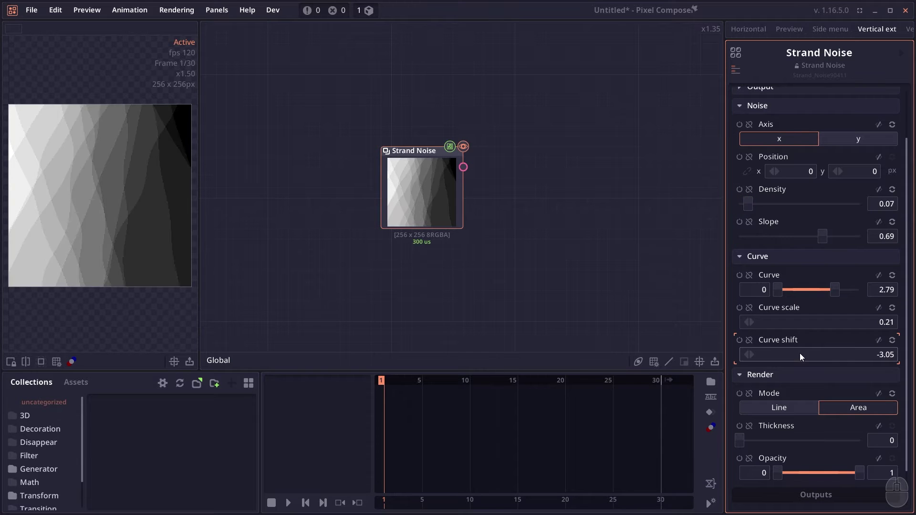
drag(798, 355, 395, 356)
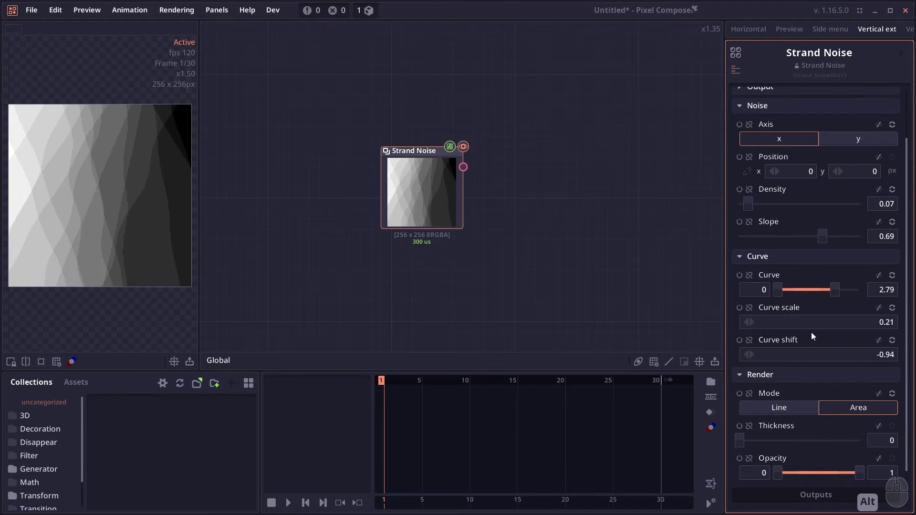
drag(811, 332, 791, 327)
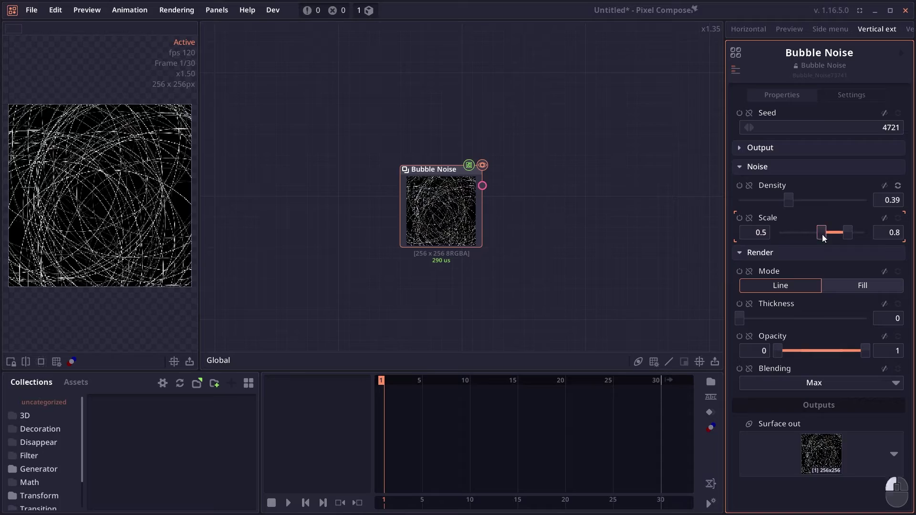
drag(823, 234, 790, 236)
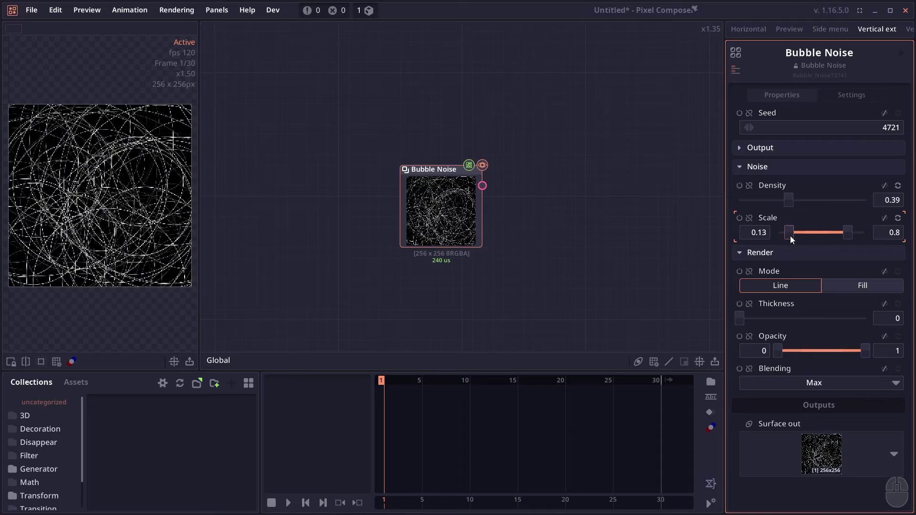
Set Bubble Noise max size 0.65, vary opacity, fill the bubbles, and drop Density to 0.
drag(849, 232, 834, 231)
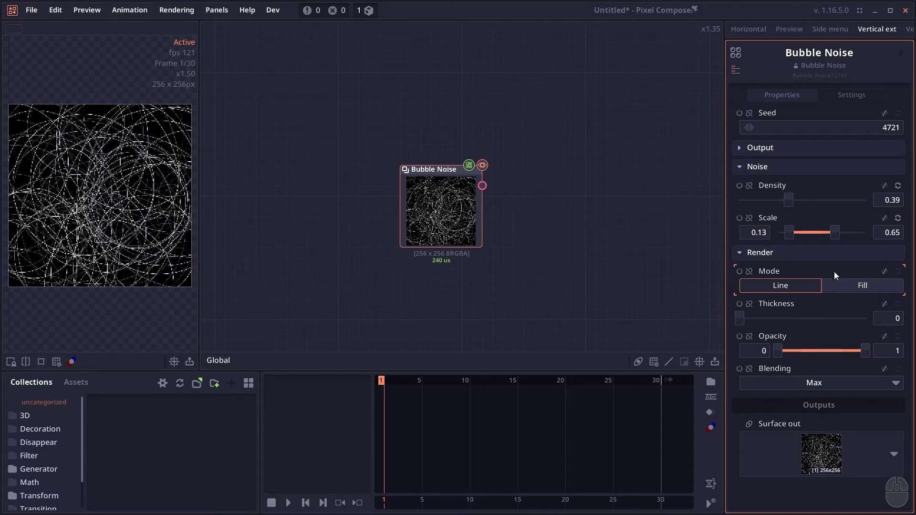
mouse_move(775, 345)
mouse_down()
mouse_move(794, 353)
mouse_move(776, 352)
mouse_up()
drag(866, 352, 883, 347)
click(850, 284)
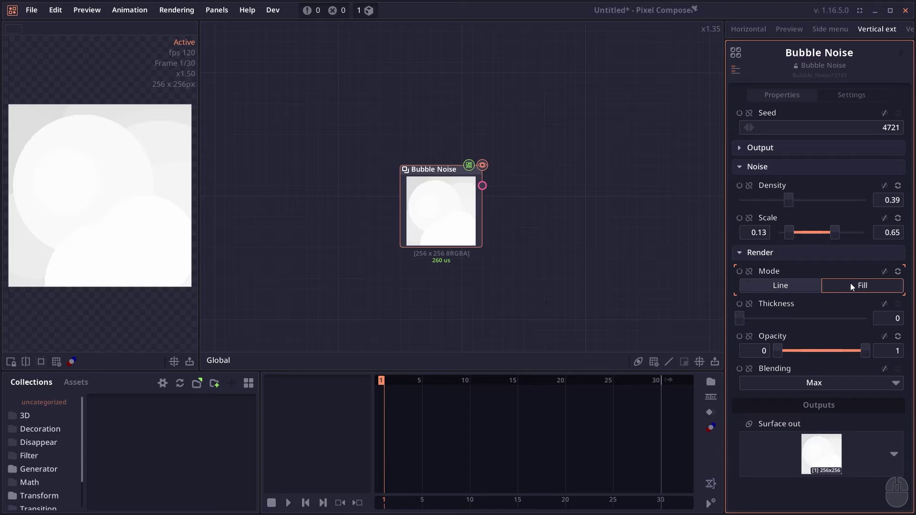
drag(789, 200, 740, 200)
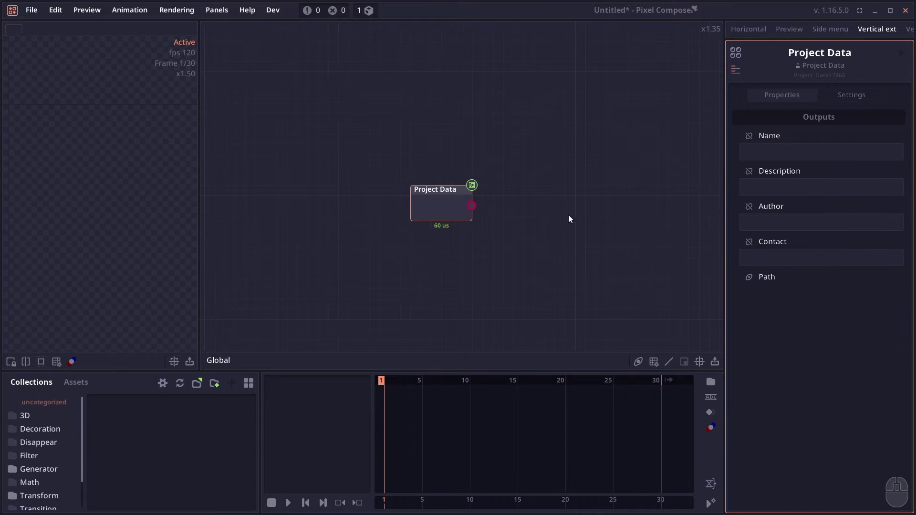
click(566, 213)
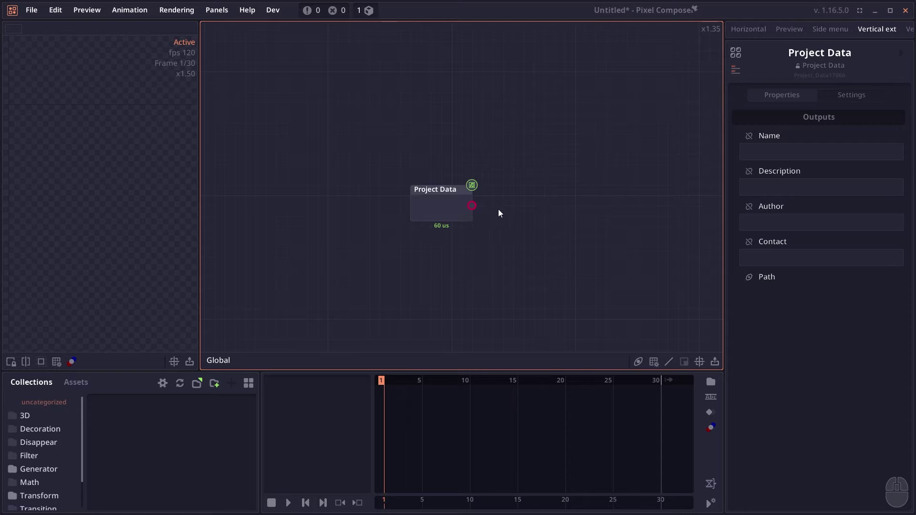
Save the project as p.pxc and check Project Data's full path output.
key(shift)
key(ctrl+a)
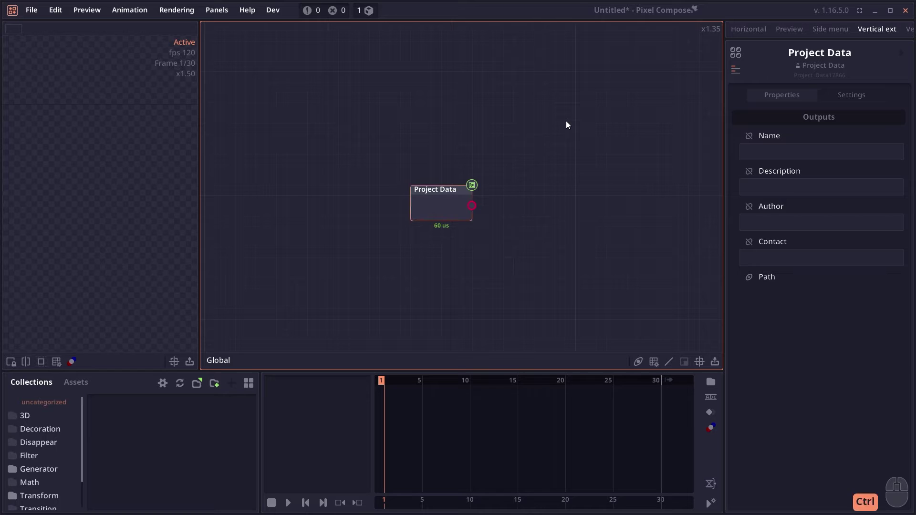
key(ctrl+s)
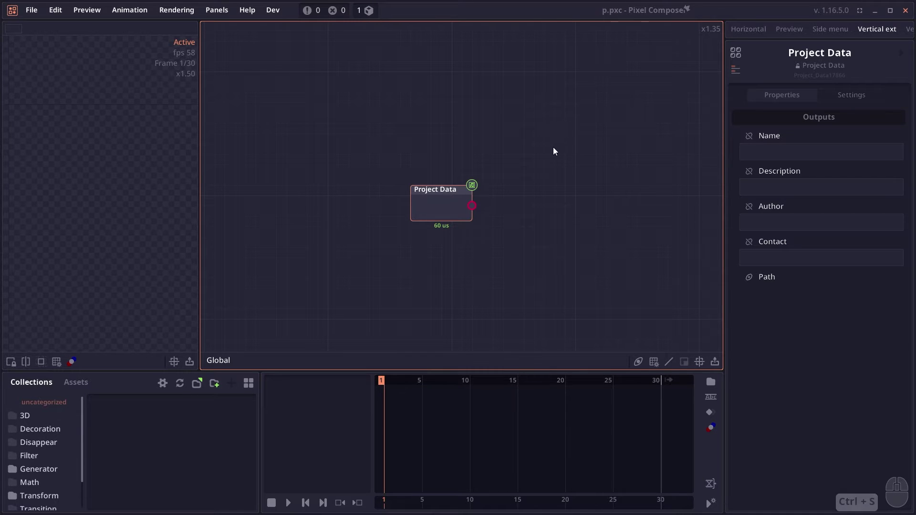
key(shift)
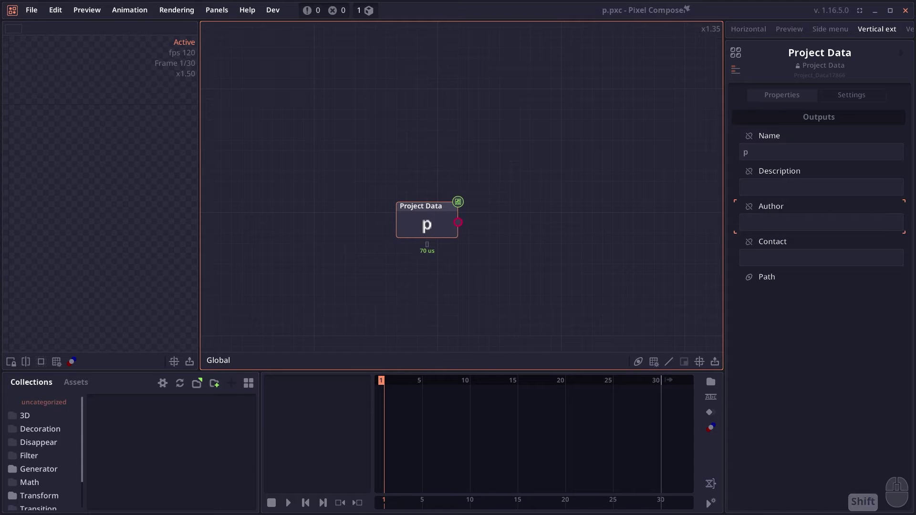
Link Project Data's Path output to Export's Paths input, targeting export/p.png.
key(ctrl+z)
drag(423, 259, 479, 191)
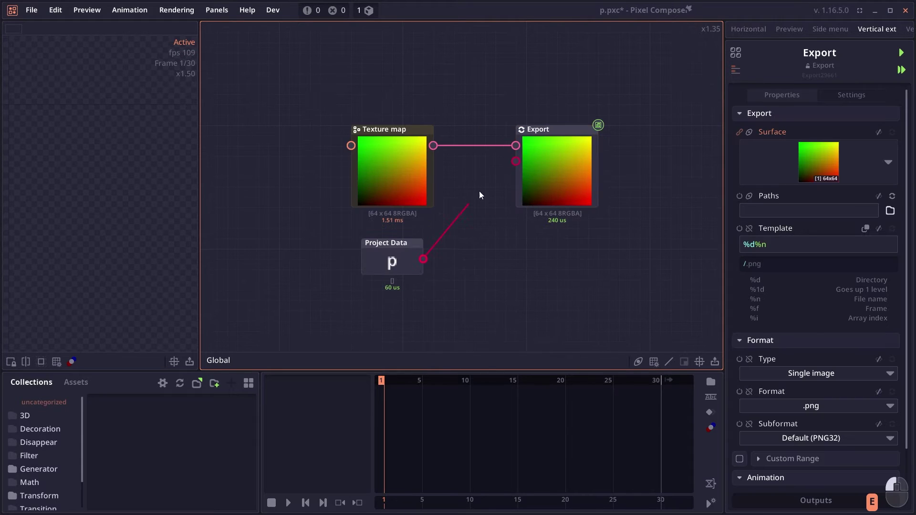
drag(516, 161, 515, 161)
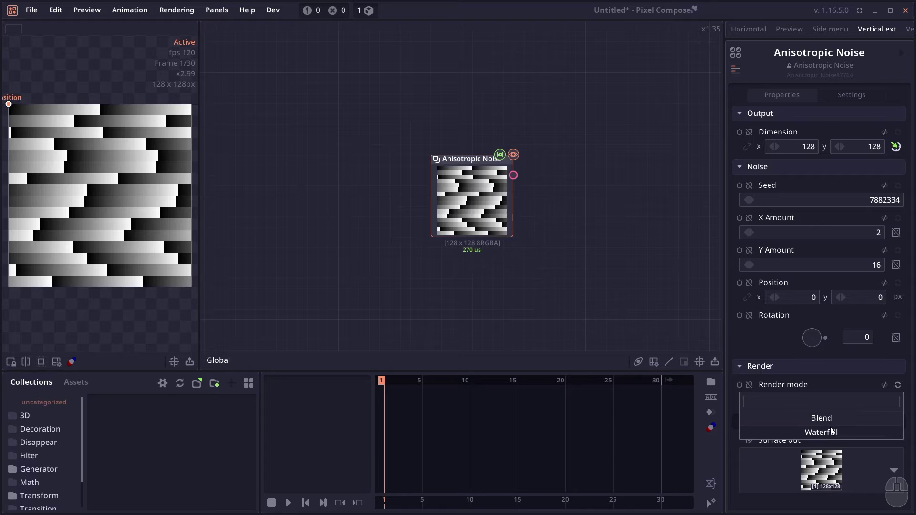
Set noise Render mode to Waterfall, slope rain alpha down over lifetime, and disable Fade alpha.
click(830, 428)
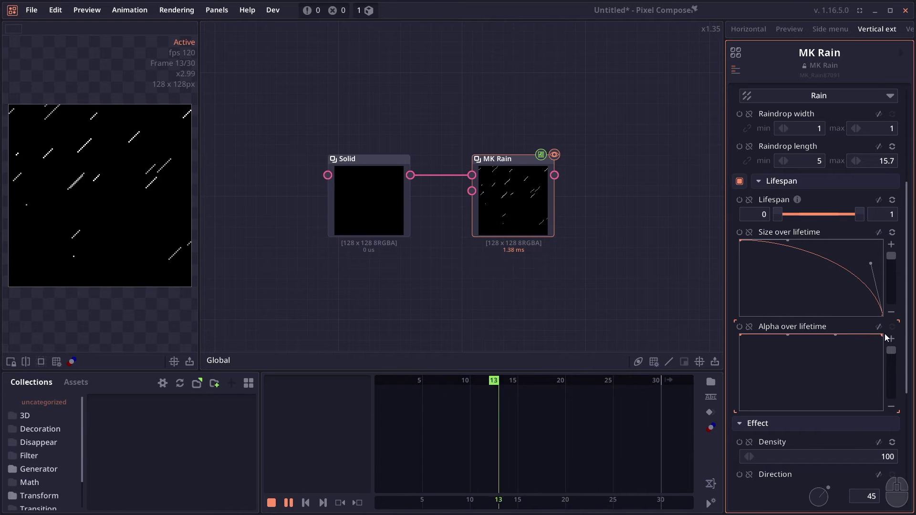
drag(882, 336, 878, 408)
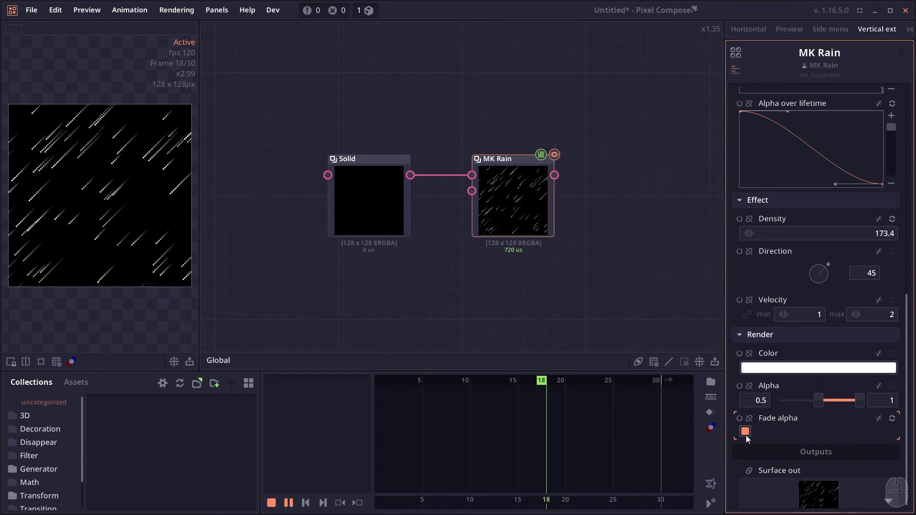
click(745, 434)
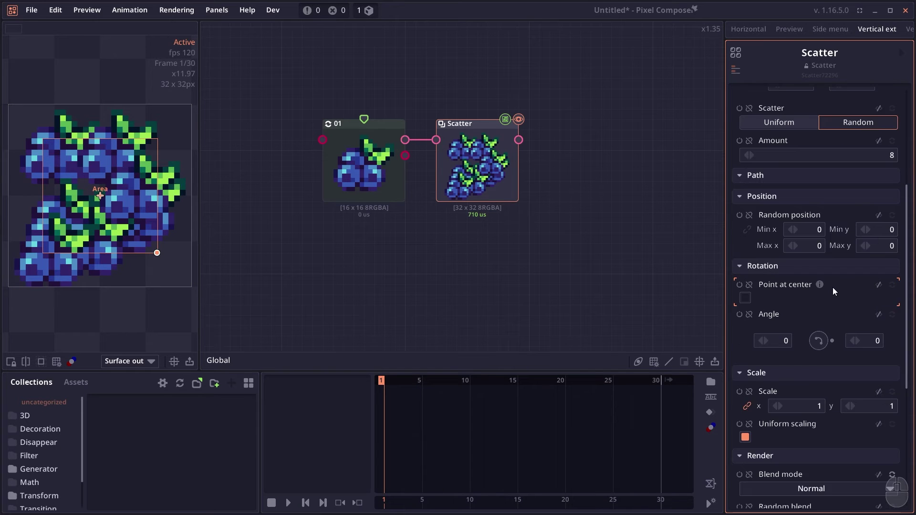
Set the line particles' Spawn size to 5 and make them shrink over their lifetime.
scroll(825, 287, down, 4)
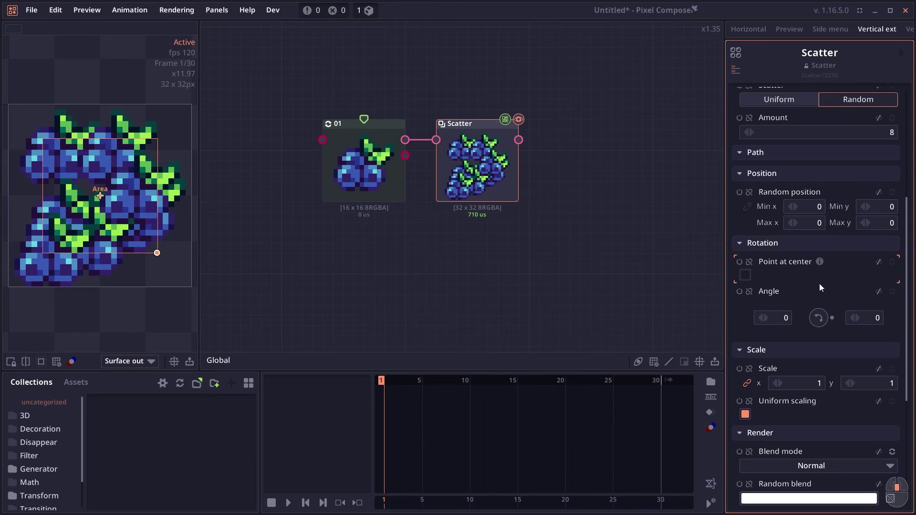
click(827, 403)
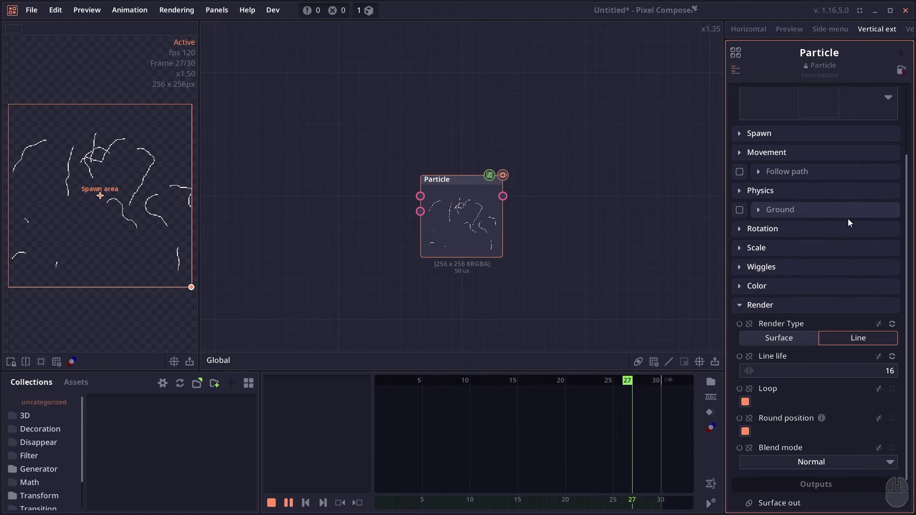
click(778, 249)
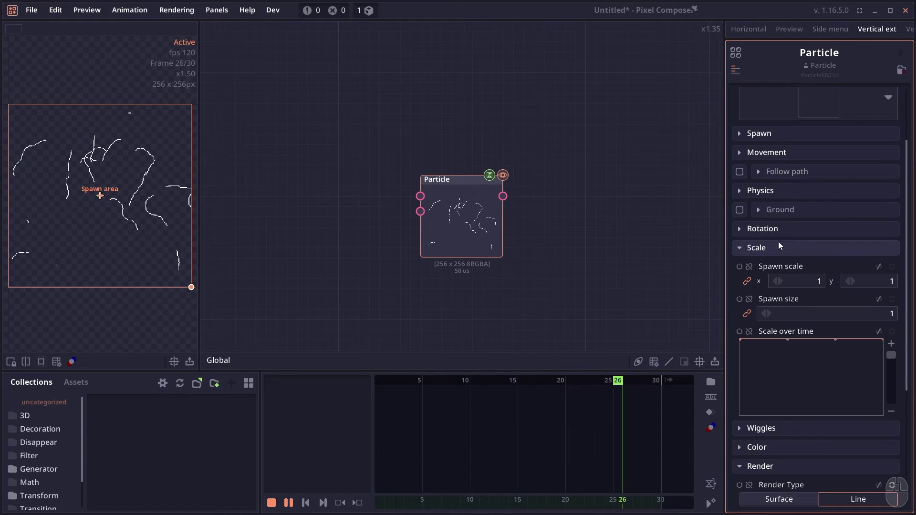
key(space)
text(5)
key(Return)
key(space)
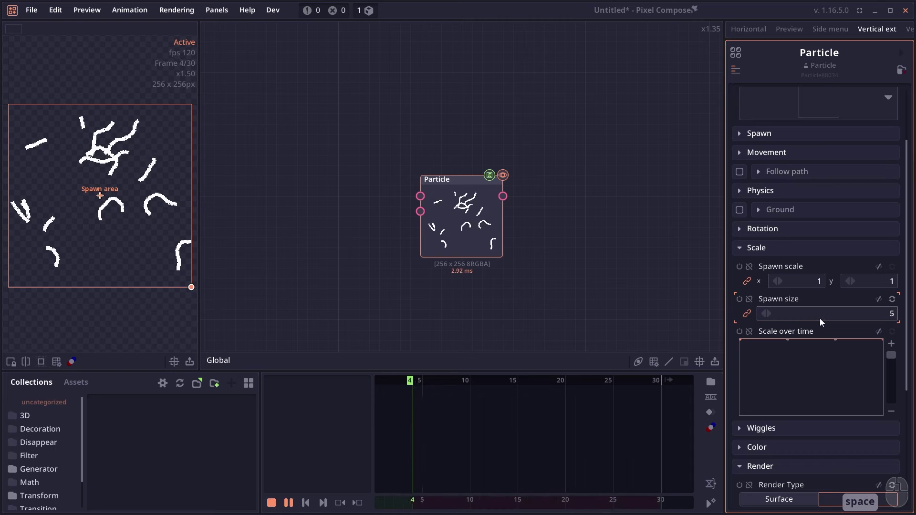
drag(880, 340, 887, 436)
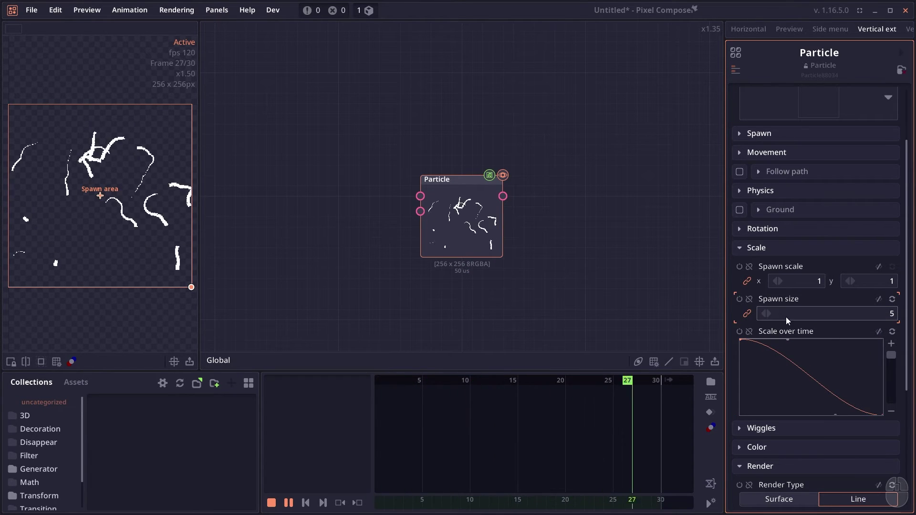
click(763, 252)
Color the particles over lifetime with the red-yellow-white fire gradient preset.
key(space)
click(768, 286)
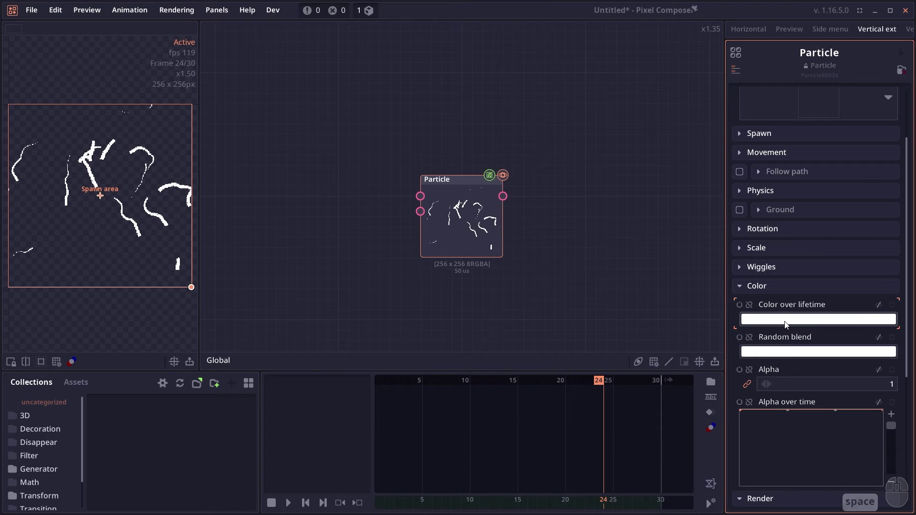
click(780, 323)
click(259, 212)
click(574, 357)
key(space)
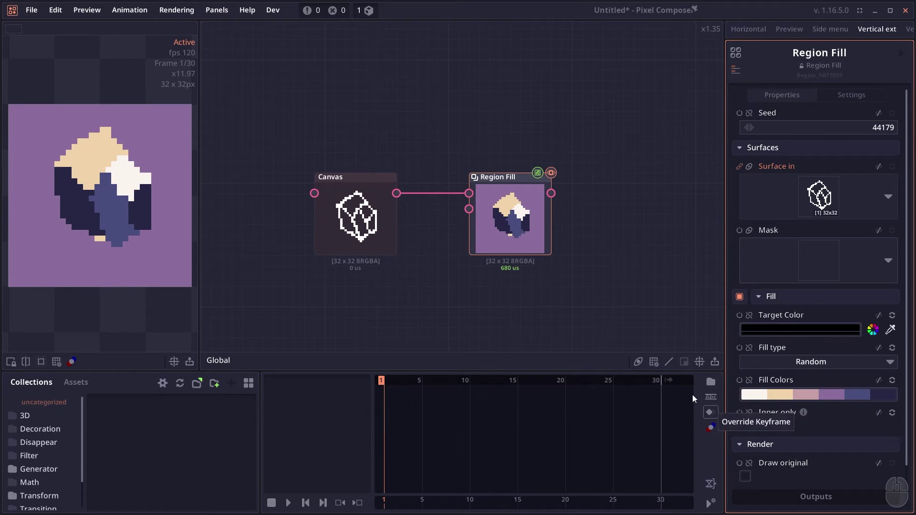
Fill only inner regions, set gradient shift to -0.07 and rotate its angle, then raise Level's white out minimum.
click(746, 426)
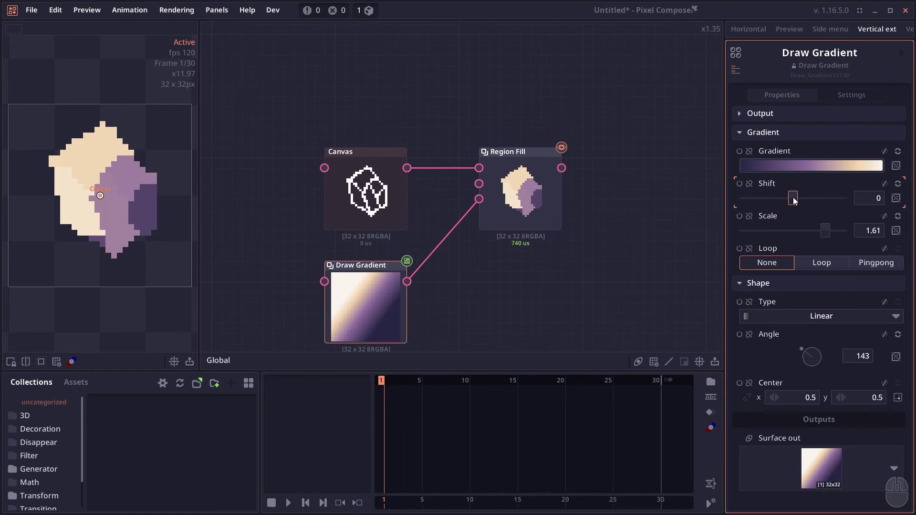
drag(793, 199, 792, 206)
mouse_move(799, 348)
mouse_down()
mouse_move(817, 339)
mouse_move(844, 378)
mouse_move(747, 391)
mouse_move(801, 324)
mouse_move(835, 403)
mouse_move(747, 385)
mouse_move(792, 305)
mouse_move(821, 377)
mouse_move(716, 386)
mouse_up()
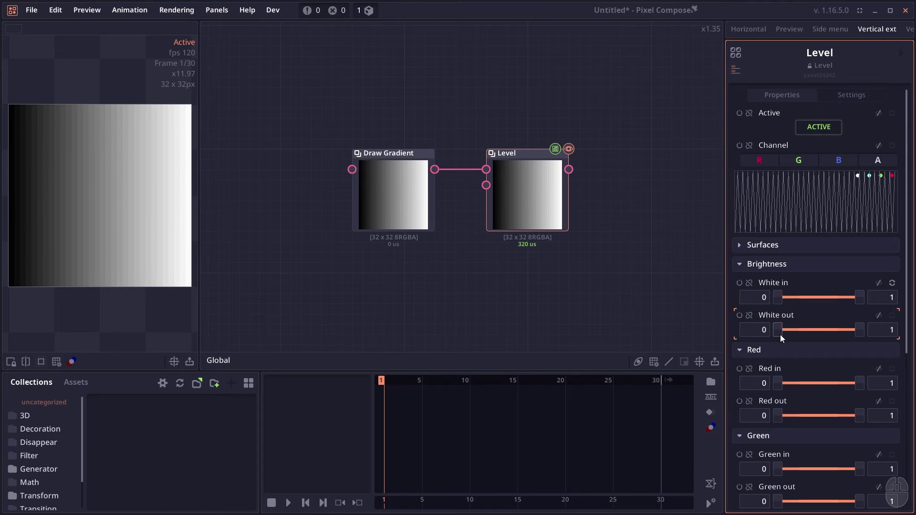
drag(778, 330, 814, 329)
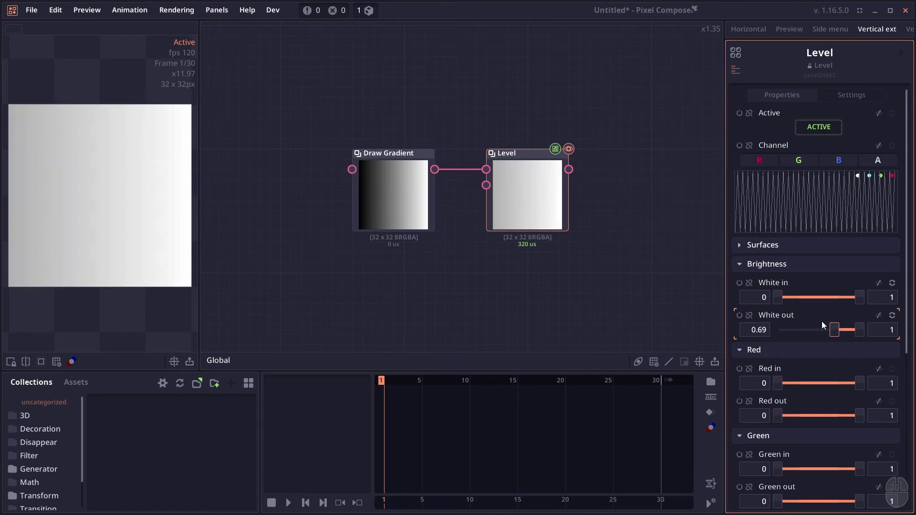
Reset and lower Level's white out range, then reshape the warp by moving its bottom and left corners.
drag(821, 321, 778, 329)
drag(859, 330, 833, 339)
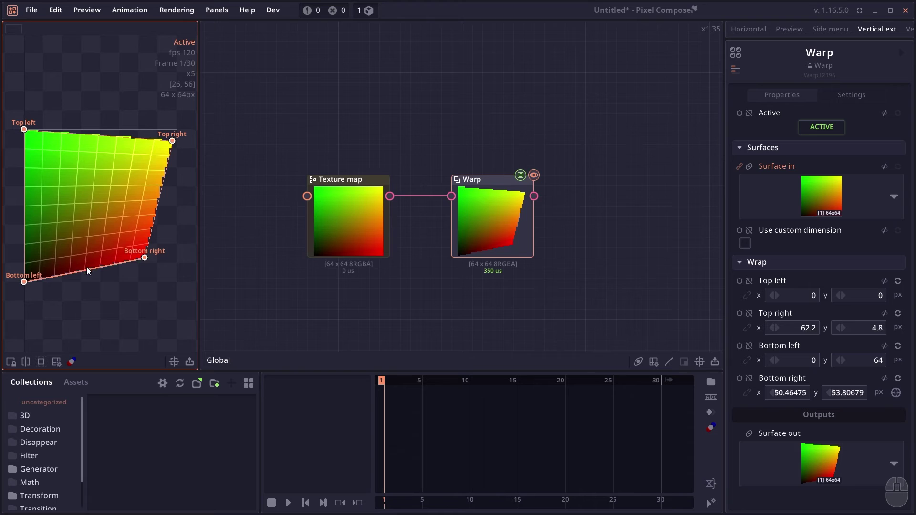
drag(87, 267, 91, 298)
drag(31, 311, 35, 227)
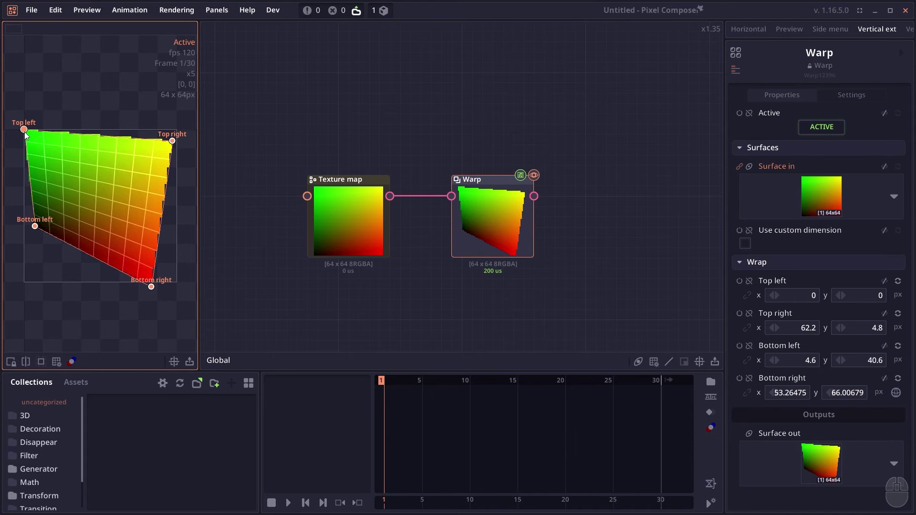
drag(25, 133, 67, 170)
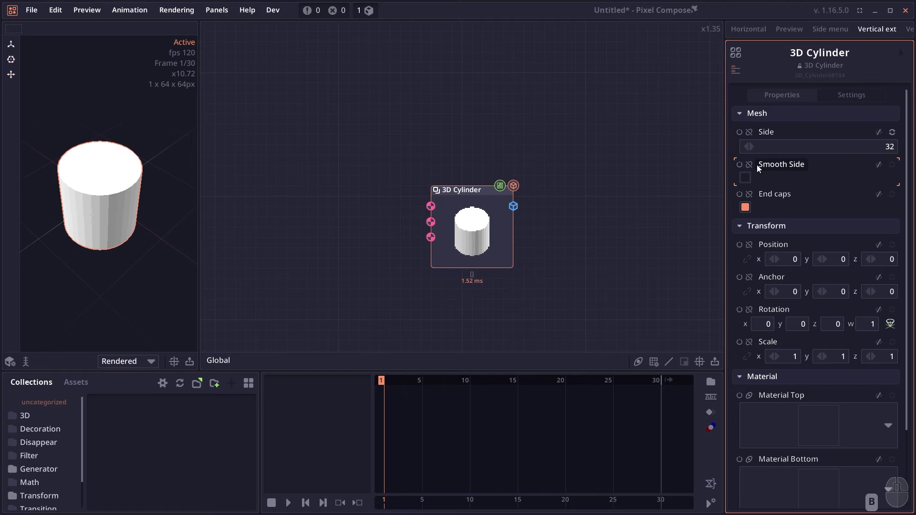
Give the 3D Cylinder smooth sides, remove its end caps, and fade Transform opacity to 0 and back.
click(746, 179)
click(746, 206)
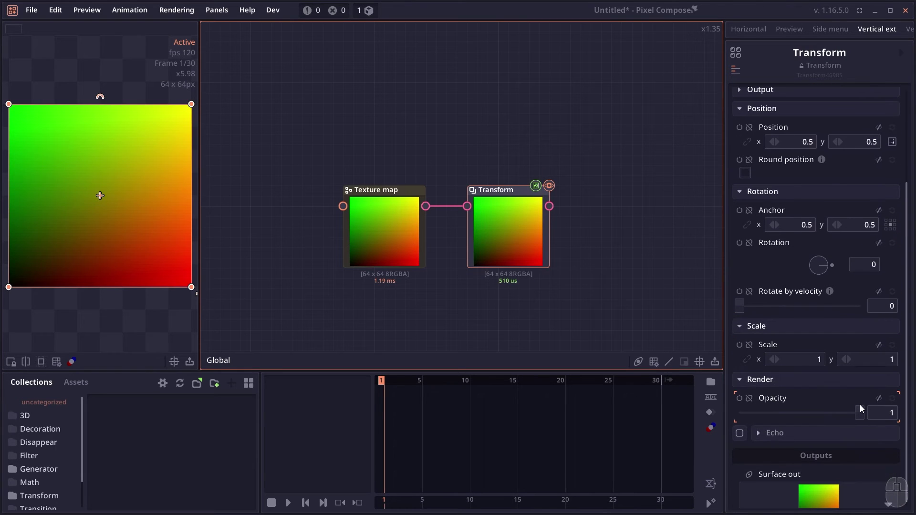
mouse_move(860, 405)
mouse_down()
mouse_move(738, 413)
mouse_move(860, 414)
mouse_up()
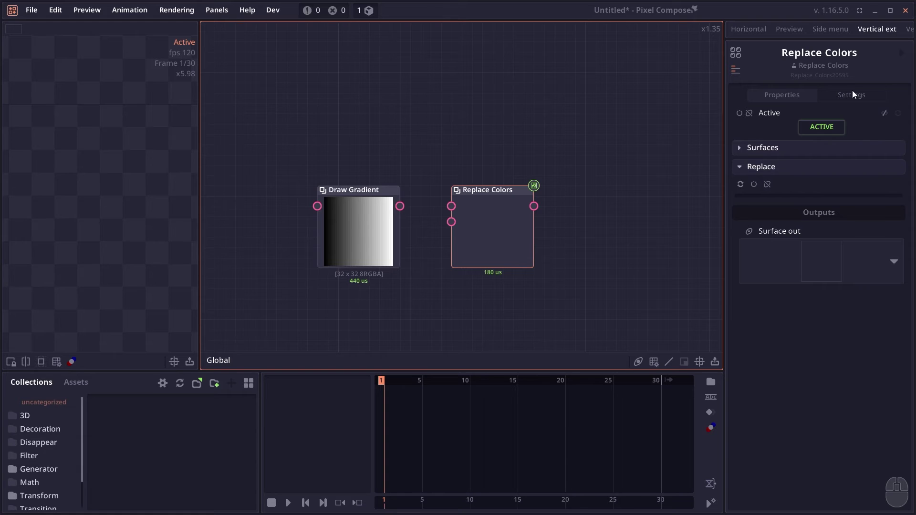
Turn off Auto refresh in the Replace Colors settings.
click(854, 94)
click(823, 242)
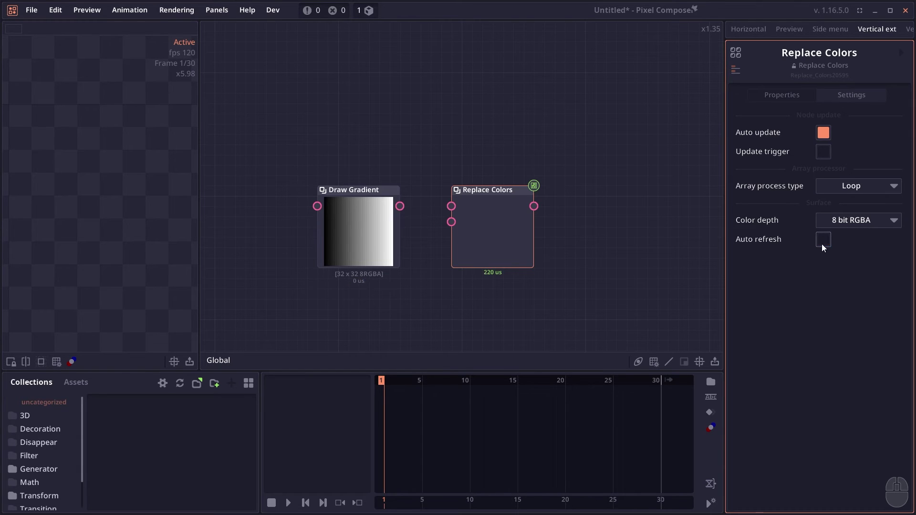
click(794, 100)
Connect Draw Gradient to Replace Colors and refresh its Replace list with the gradient's grey shades.
drag(403, 211, 451, 209)
click(741, 185)
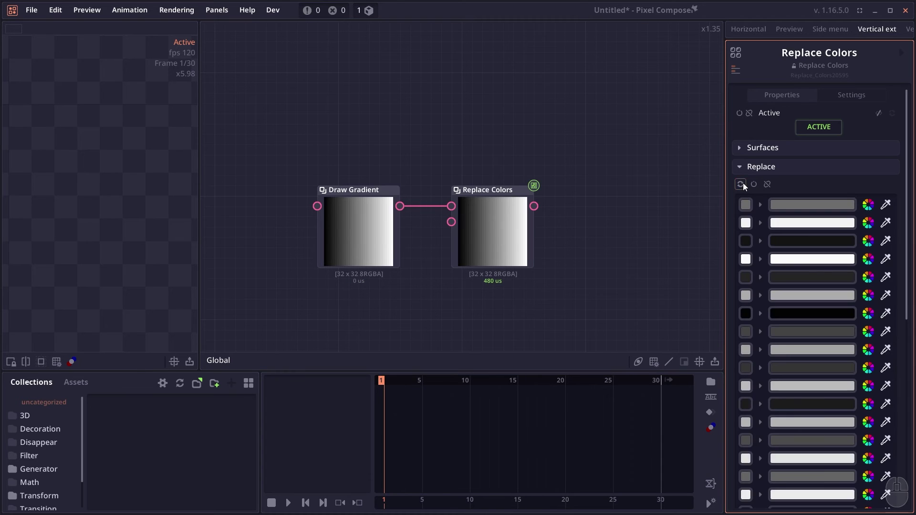
scroll(785, 348, down, 3)
scroll(786, 347, up, 2)
scroll(787, 351, up, 1)
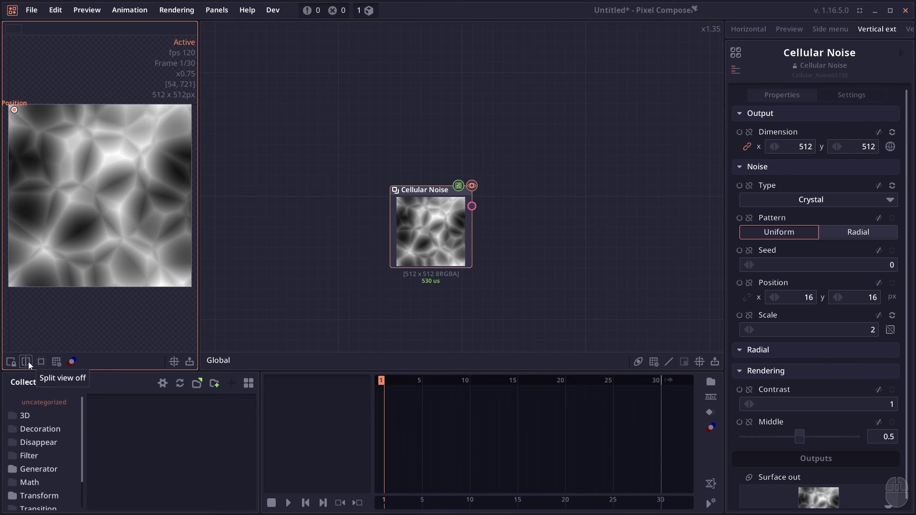
Tile the Cellular Noise preview in both directions, zoom out, and raise the seed to about 4.39.
click(57, 362)
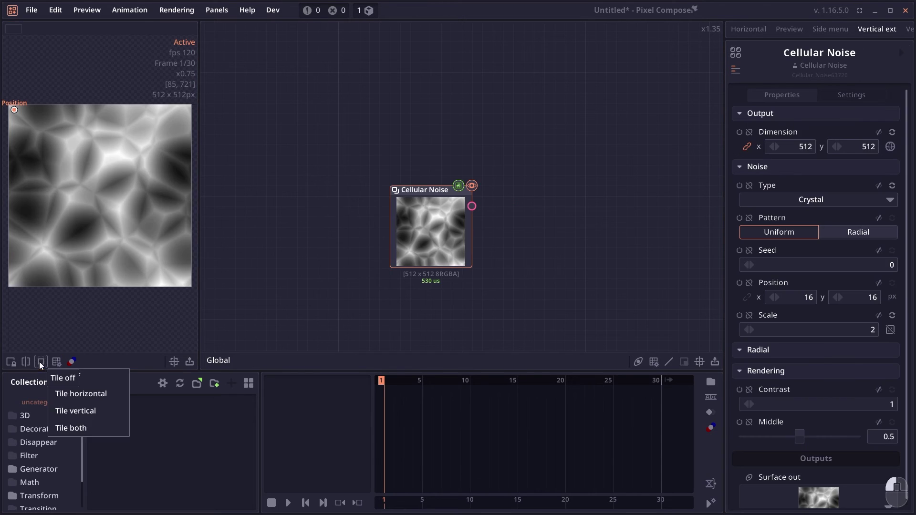
click(71, 428)
scroll(128, 220, down, 5)
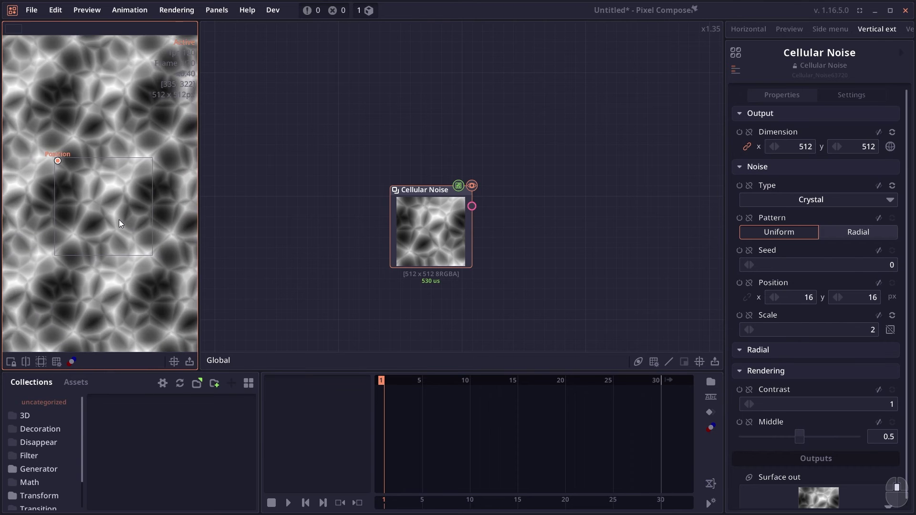
drag(824, 265, 289, 268)
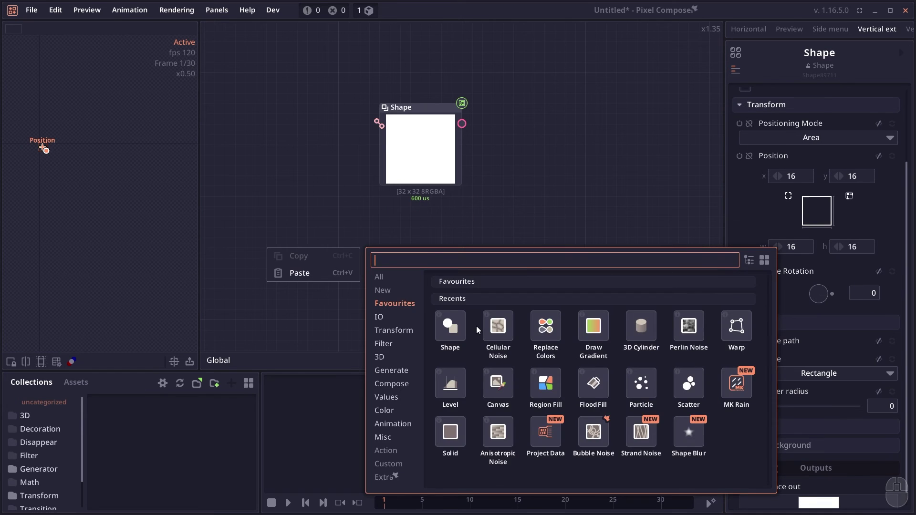
Add a Bend node below the Shape node and set its type to Wave.
text(ben)
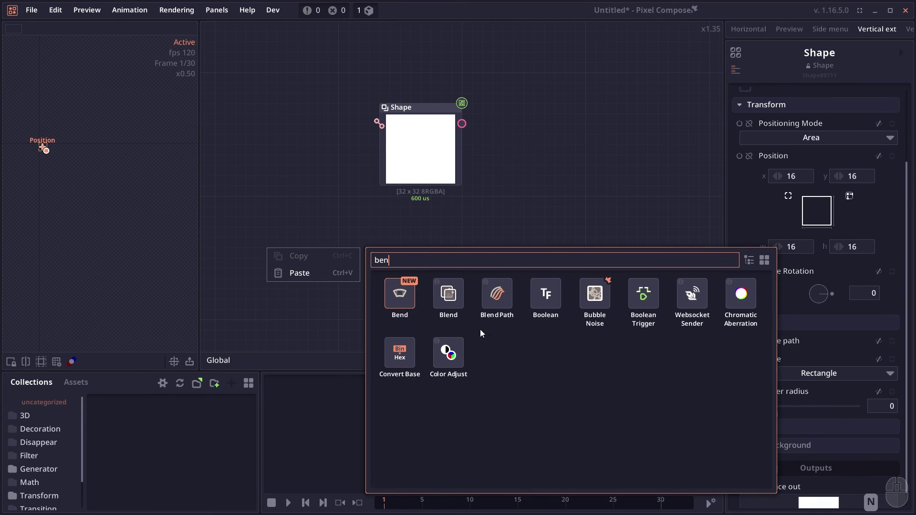
click(408, 310)
drag(420, 280, 439, 217)
click(435, 167)
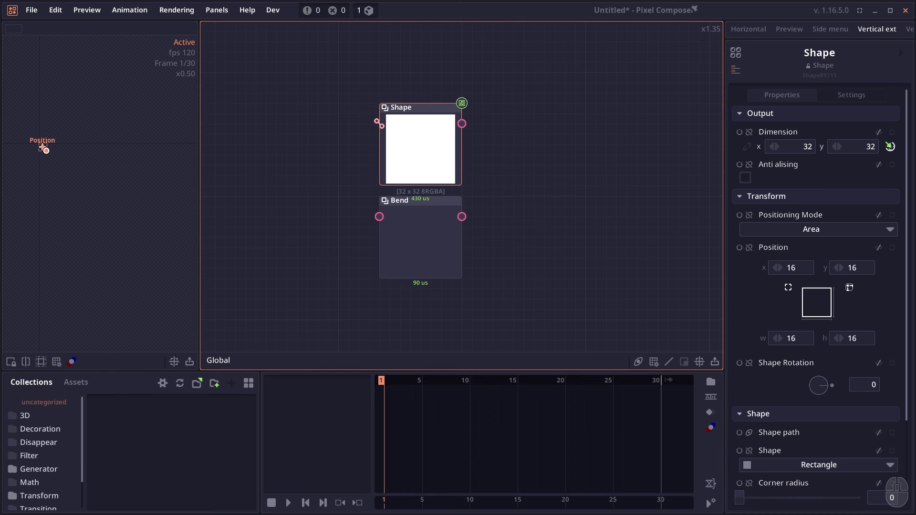
click(420, 239)
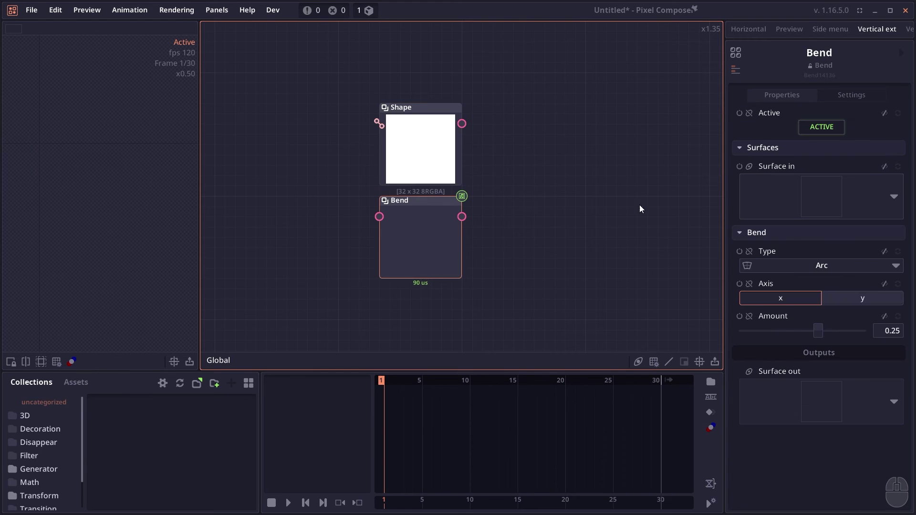
click(785, 271)
click(749, 300)
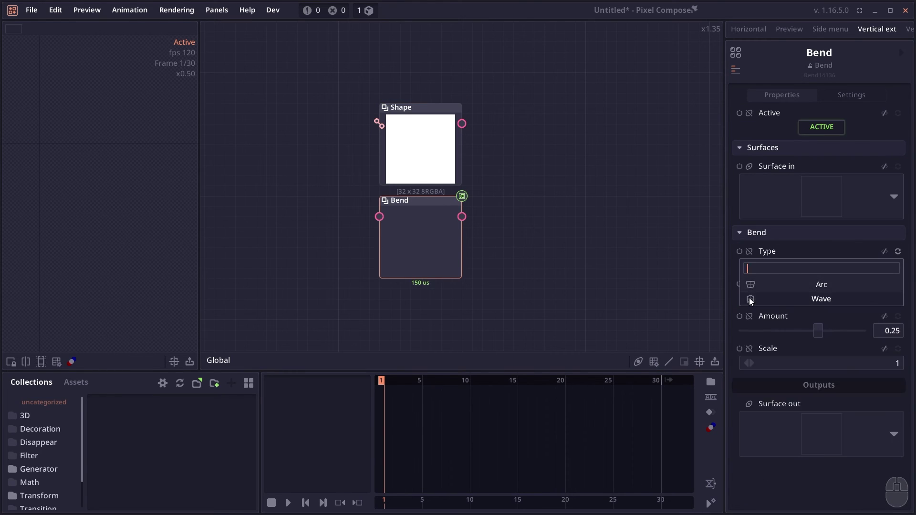
Browse the Shape types keeping Rectangle, then delete both the Shape and Bend nodes.
click(447, 183)
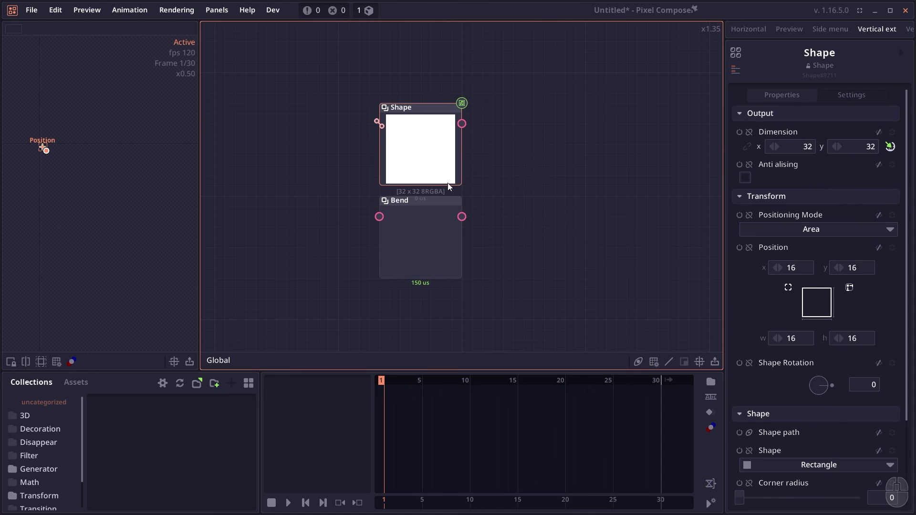
click(842, 467)
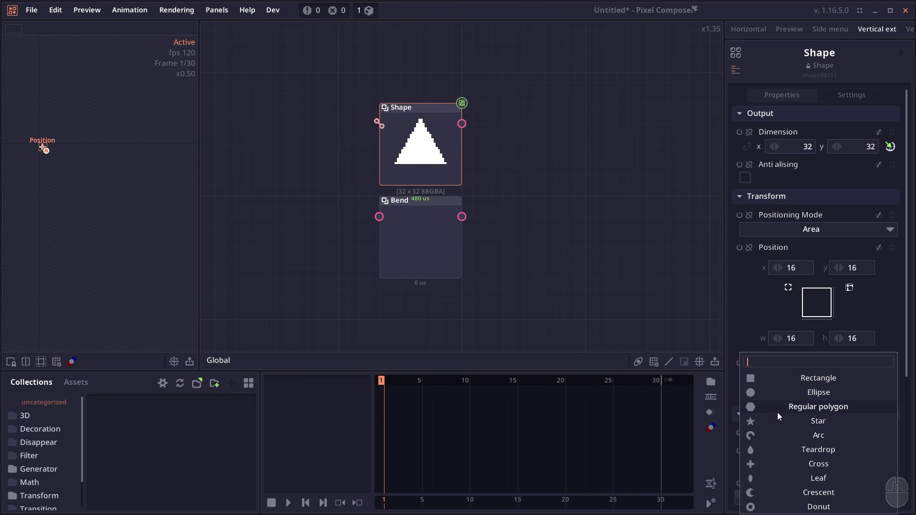
click(625, 322)
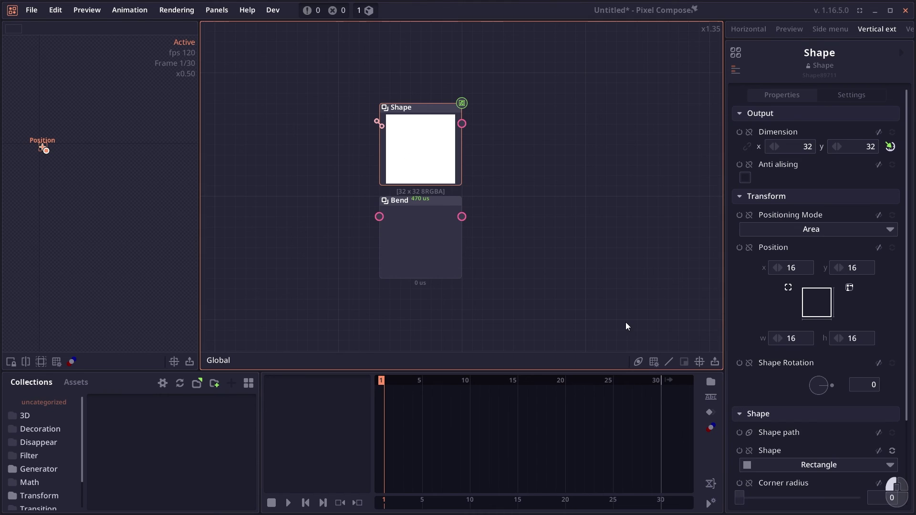
drag(555, 290, 350, 124)
key(Delete)
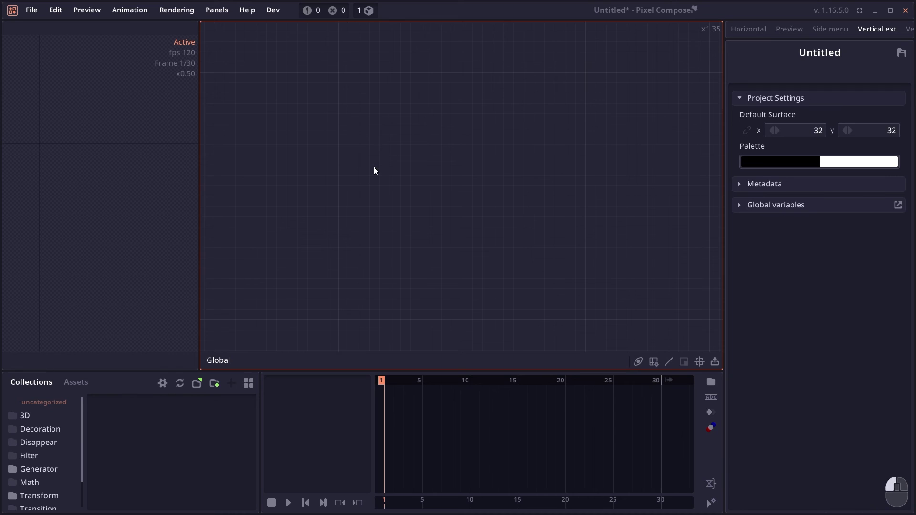
key(Delete)
key(1)
key(1)
key(1)
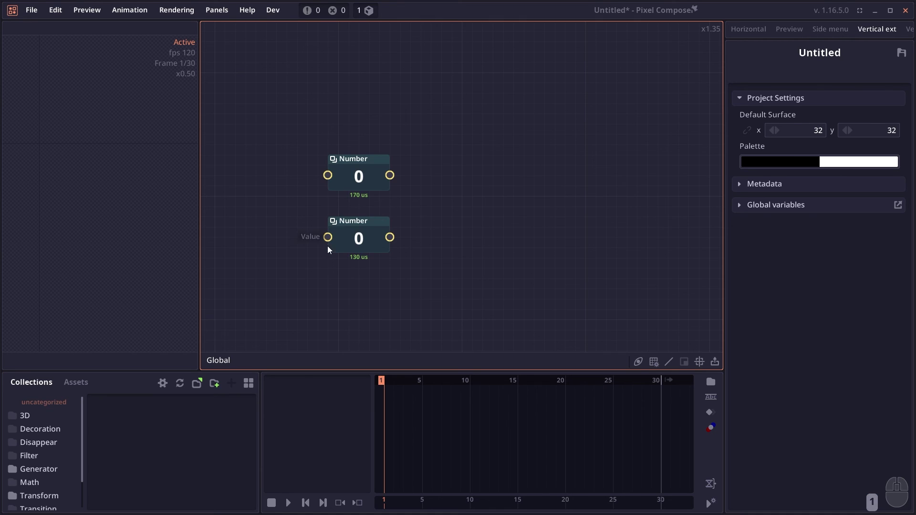
drag(294, 135, 368, 308)
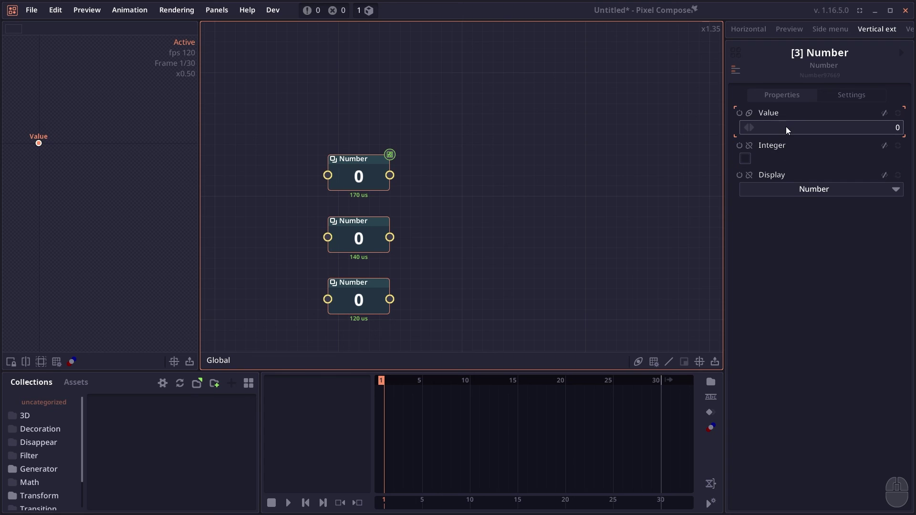
mouse_move(786, 127)
mouse_down()
mouse_move(865, 128)
mouse_move(833, 127)
mouse_move(855, 128)
mouse_up()
key(s)
mouse_move(247, 75)
mouse_down()
mouse_move(294, 96)
mouse_move(345, 176)
mouse_up()
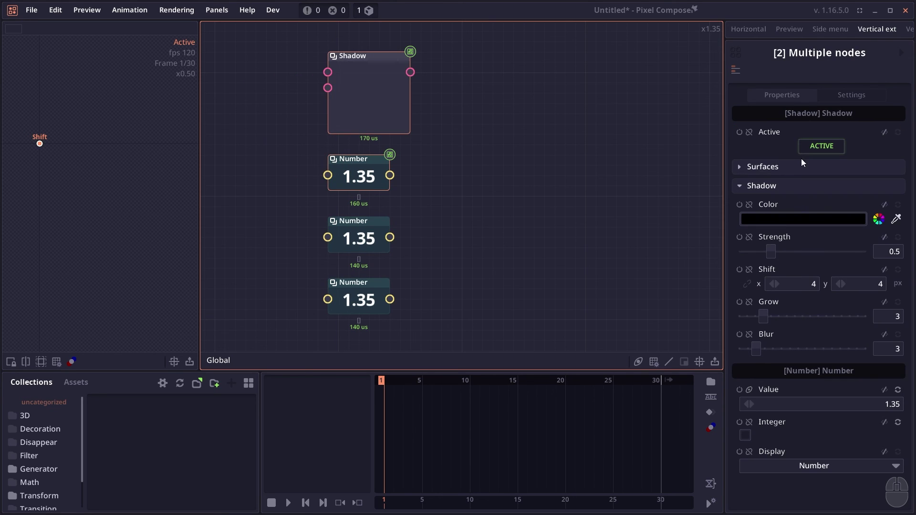
drag(779, 246, 802, 251)
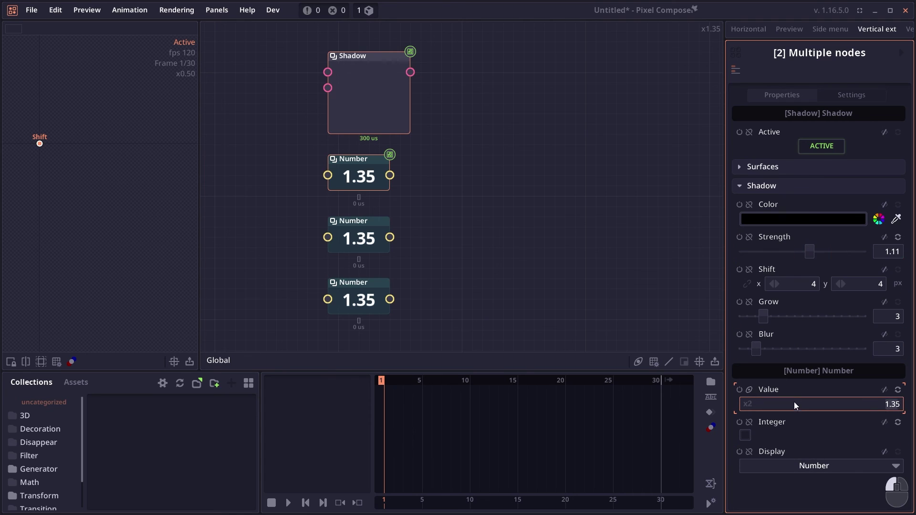
drag(794, 402, 832, 402)
drag(774, 321, 840, 309)
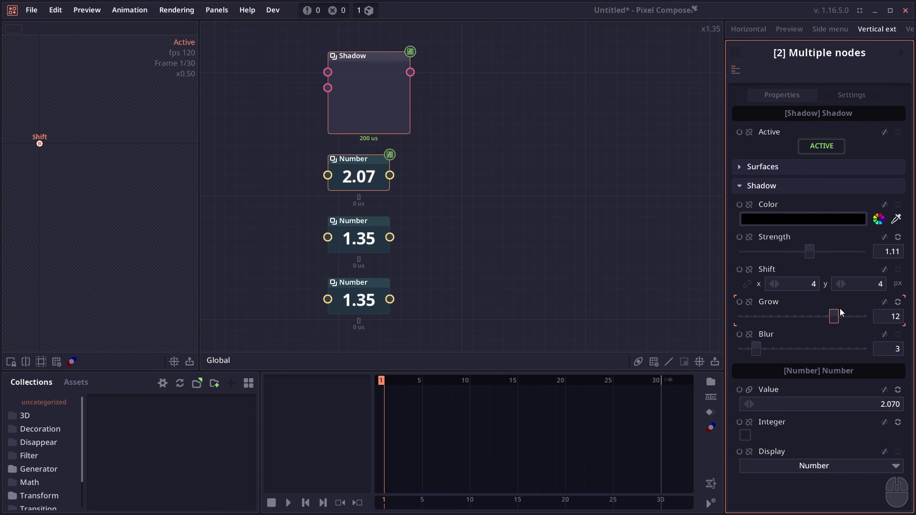
drag(546, 288, 242, 53)
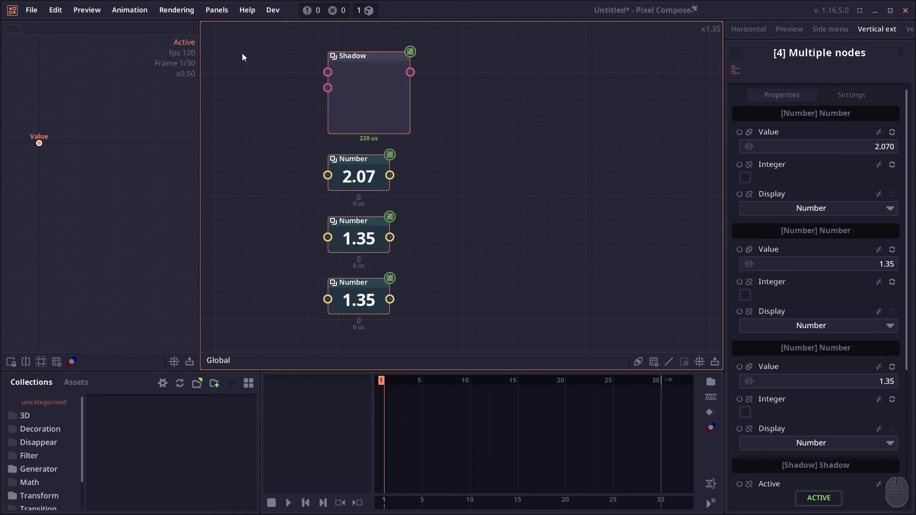
key(Delete)
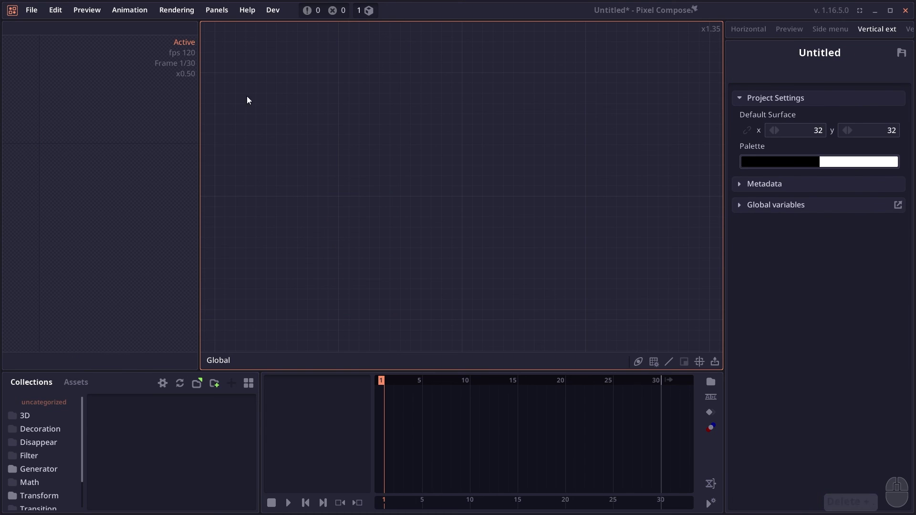